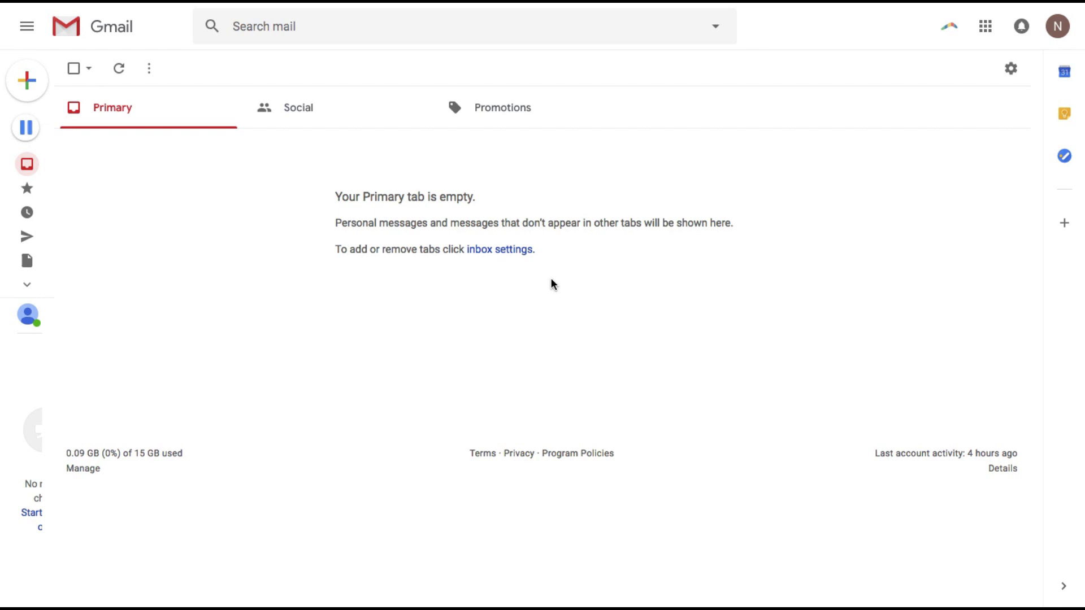
Enable Canned Responses in Gmail's Advanced settings, save the change, and dismiss the notifications prompt
{"action": "left_click", "coordinate": [1010, 69]}
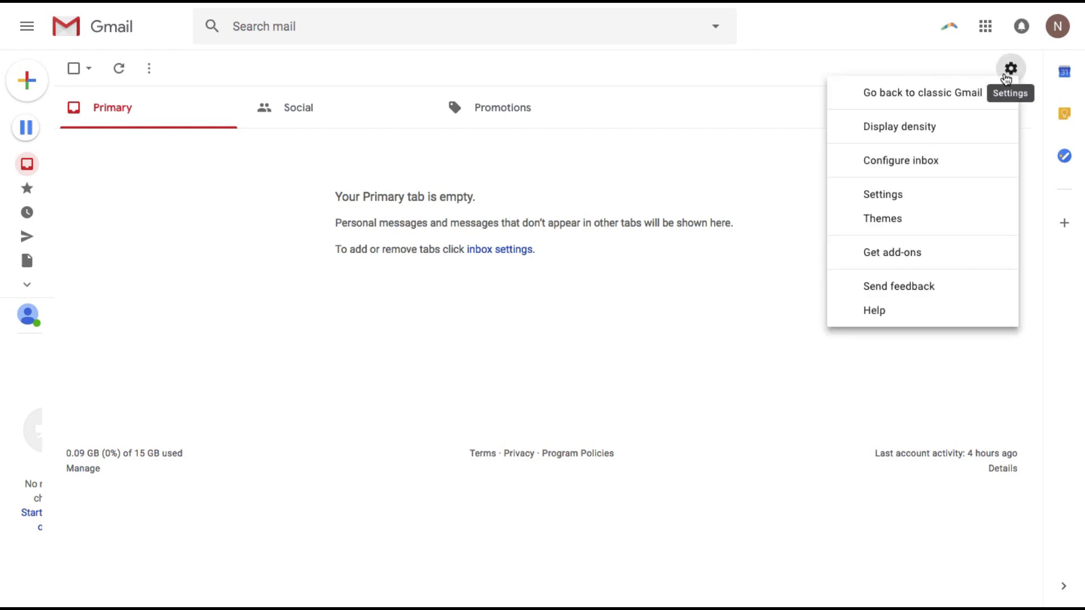
{"action": "left_click", "coordinate": [881, 197]}
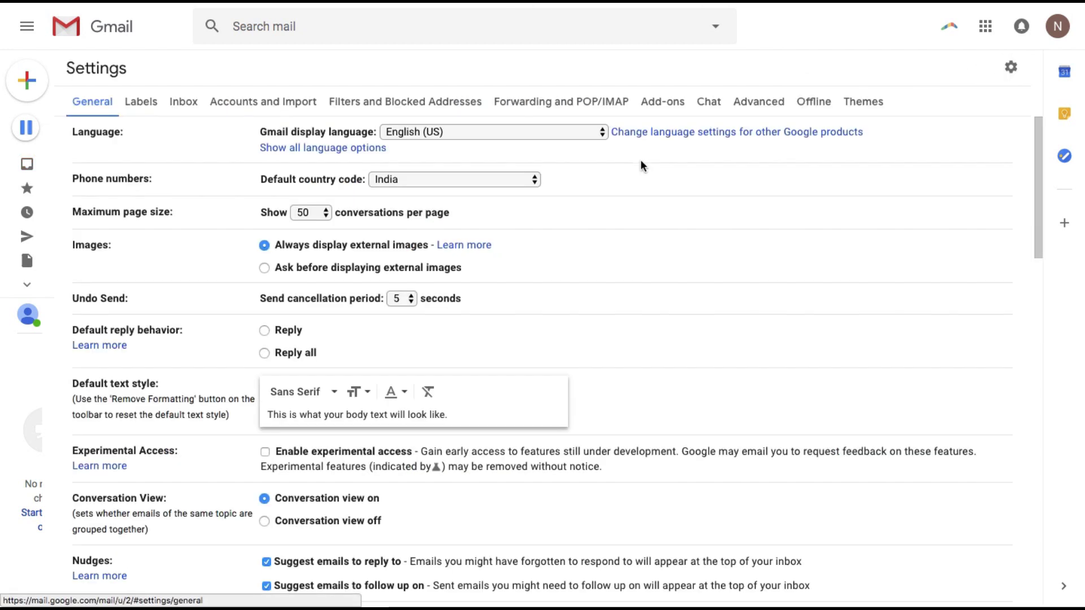
{"action": "left_click", "coordinate": [760, 108]}
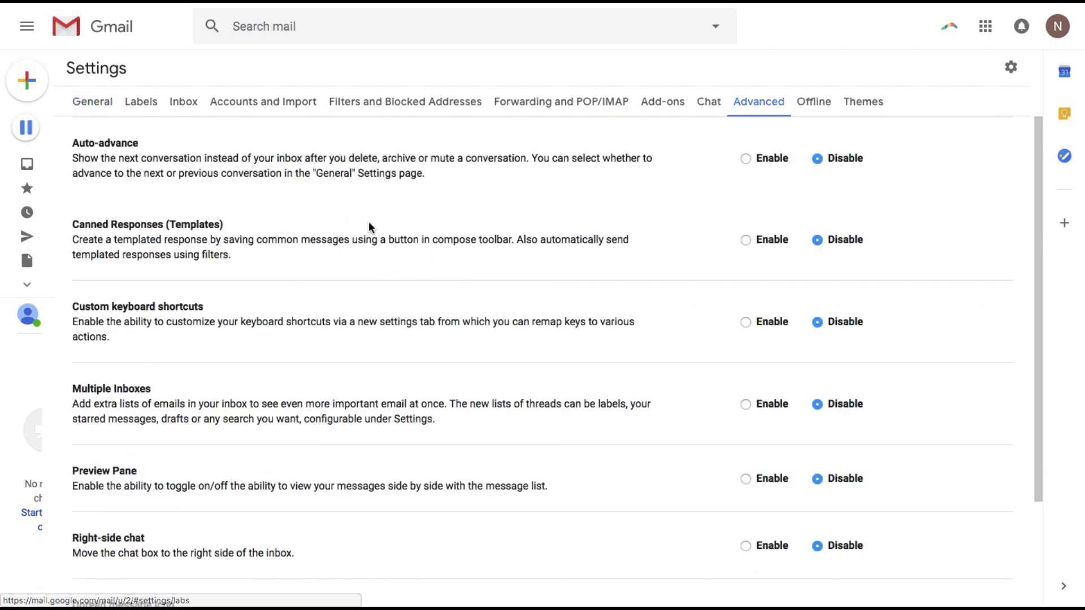
{"action": "left_click", "coordinate": [746, 241]}
{"action": "scroll", "coordinate": [350, 391], "scroll_direction": "down", "scroll_amount": 3}
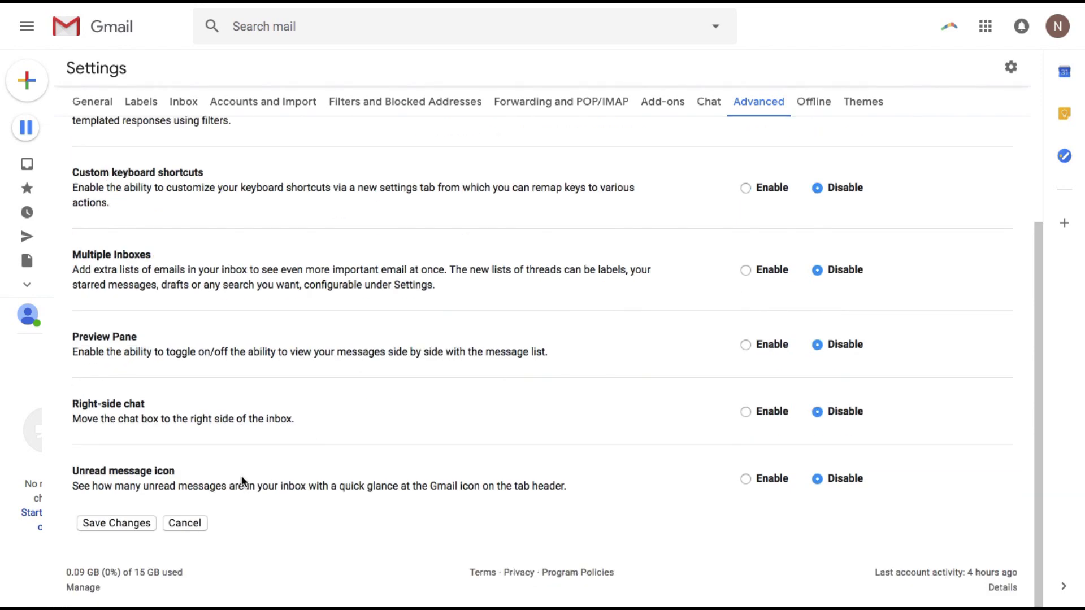
{"action": "left_click", "coordinate": [135, 523]}
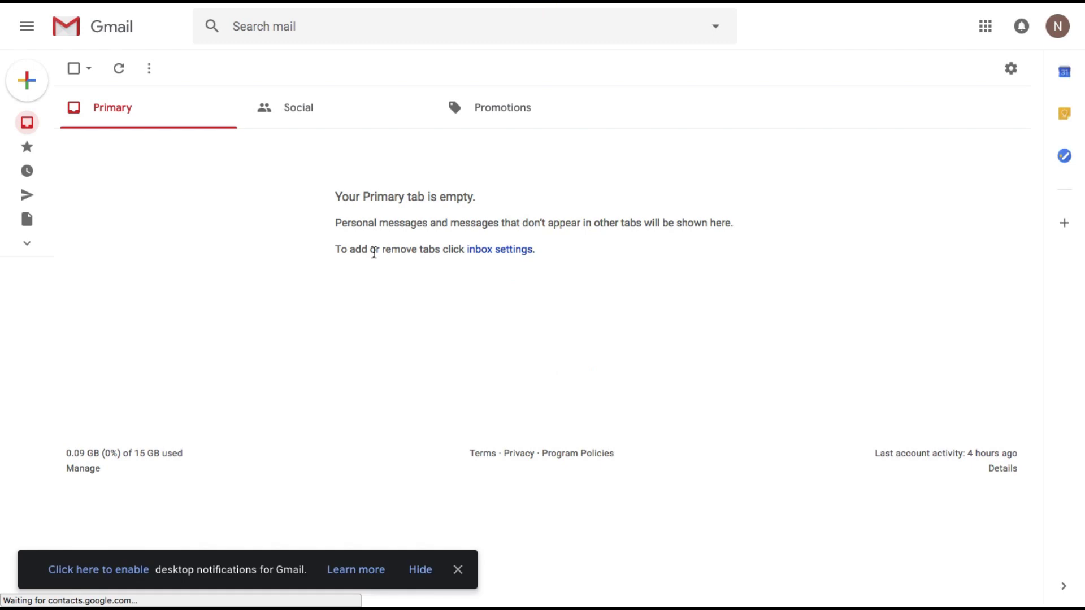
{"action": "left_click", "coordinate": [456, 569]}
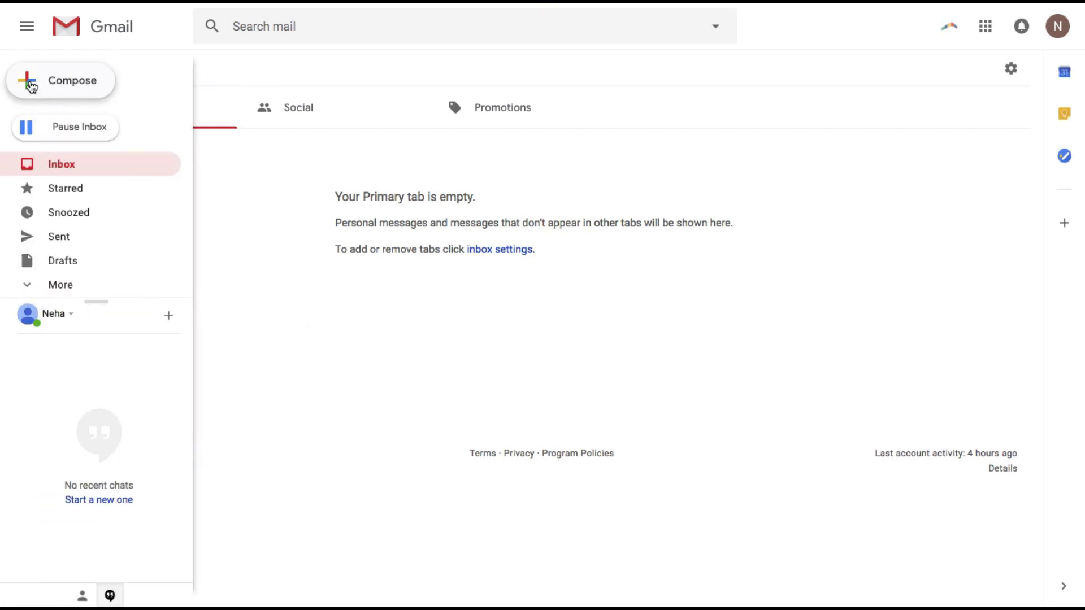
Start a full-size new message with subject 'Can I write a Guest Post for you?'
{"action": "left_click", "coordinate": [70, 91]}
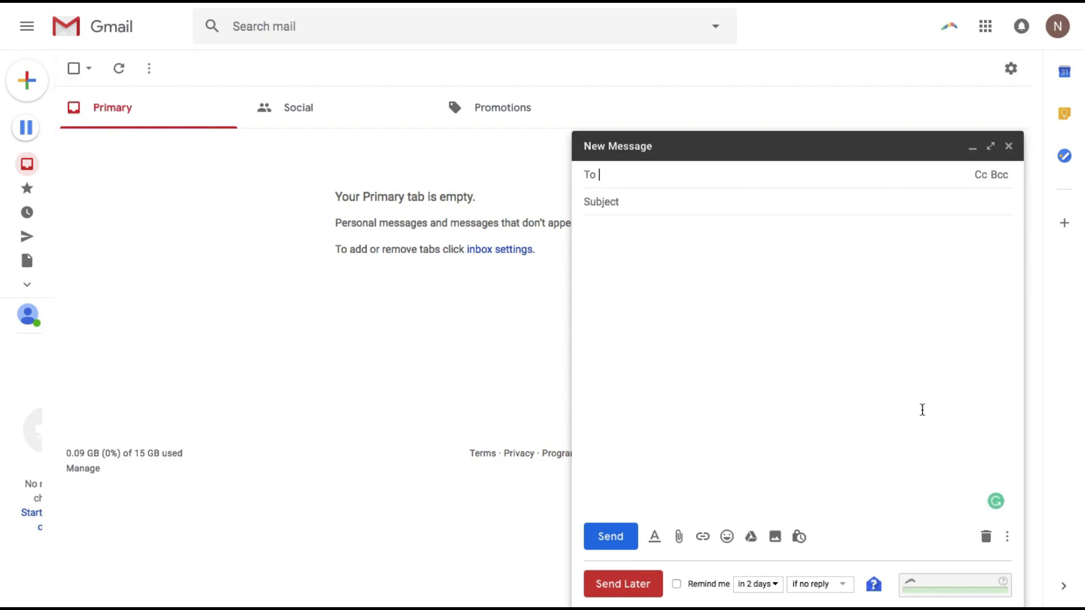
{"action": "left_click", "coordinate": [990, 147]}
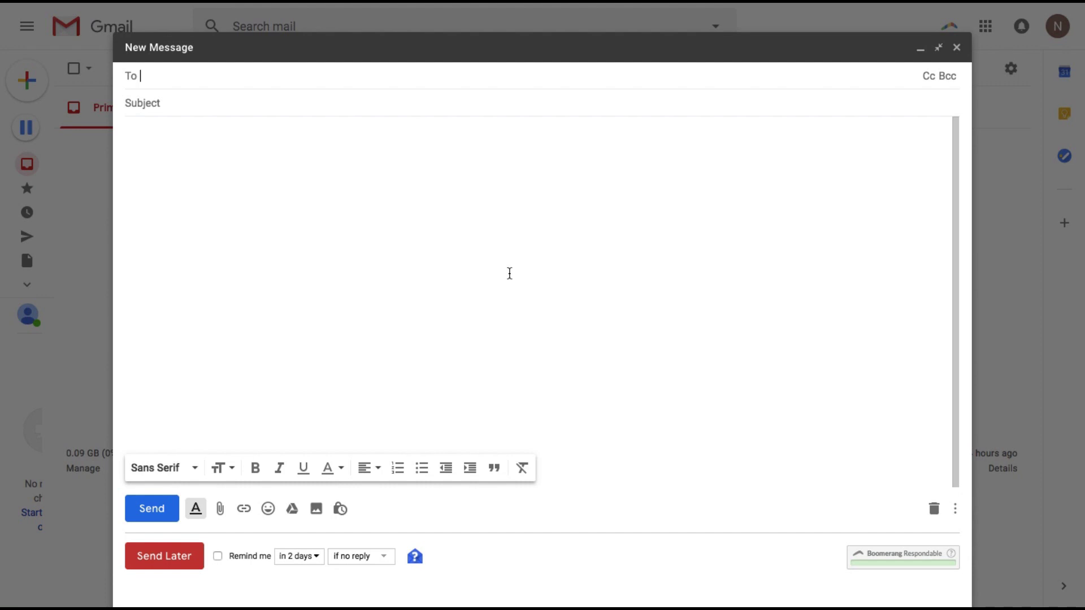
{"action": "key", "text": "Tab"}
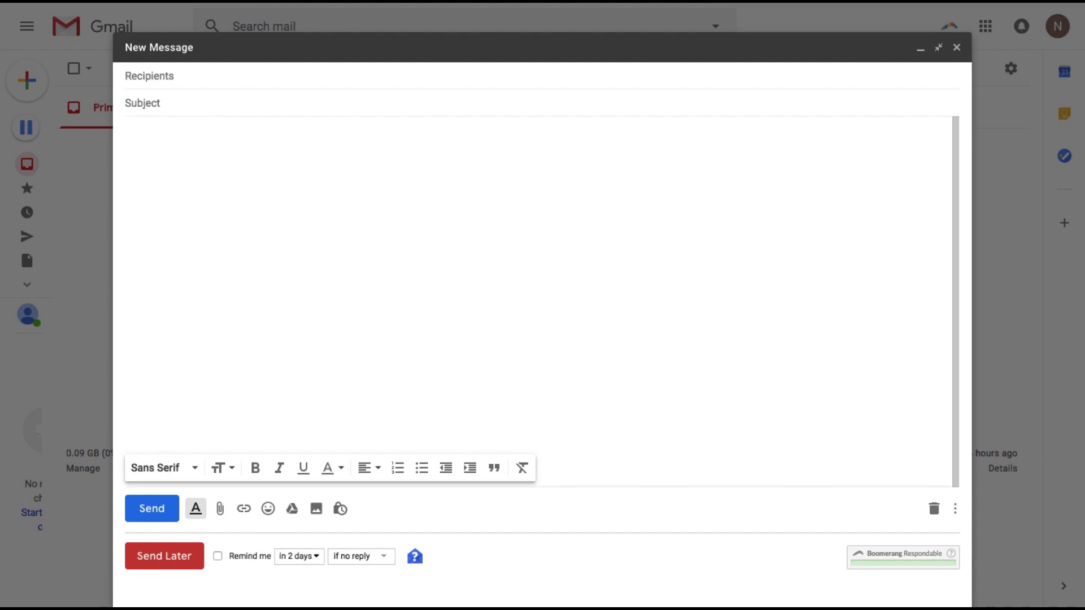
{"action": "type", "text": "Can I write a Guest Pos"}
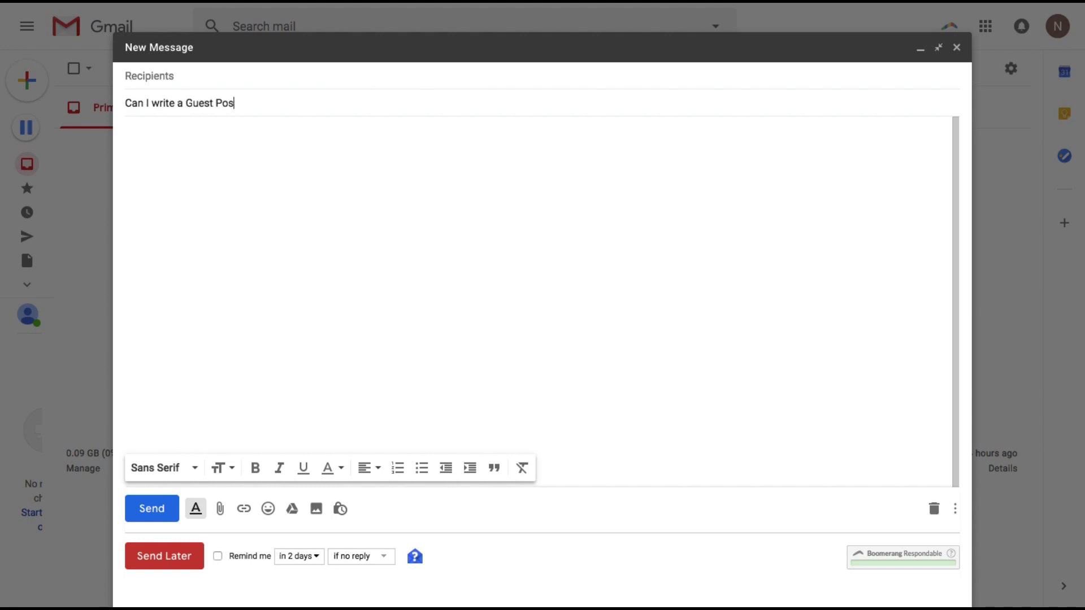
{"action": "type", "text": "t for you?"}
Write the body: 'Hi {first name},', the guest-post question, filler lines, and 'Cheers,' with the sender's name
{"action": "left_click", "coordinate": [125, 131]}
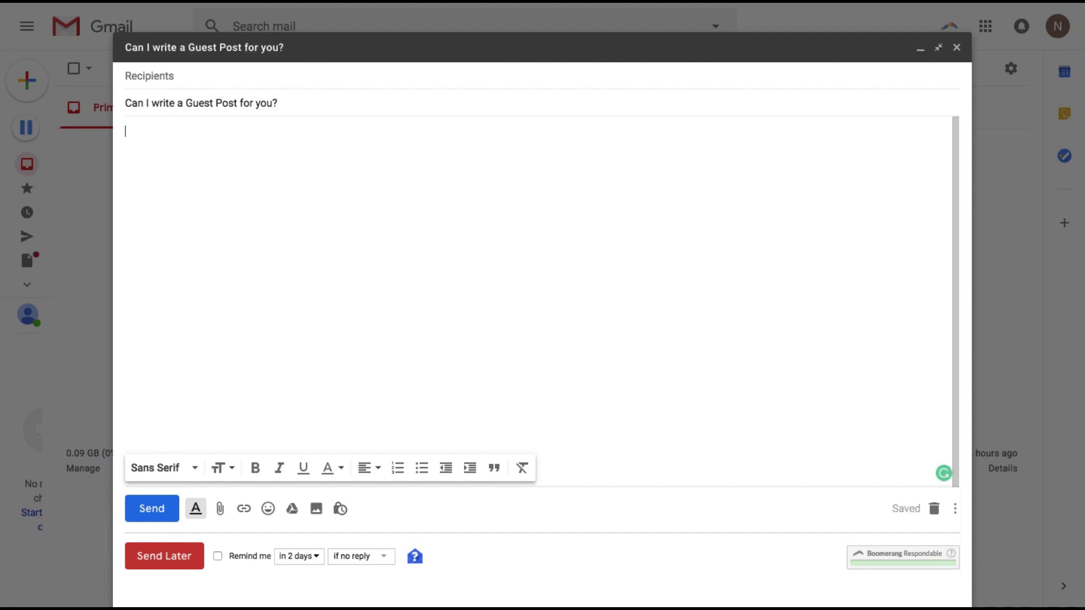
{"action": "type", "text": "Hi {first name},"}
{"action": "key", "text": "Return"}
{"action": "key", "text": "Return"}
{"action": "type", "text": "Would you like me to wri"}
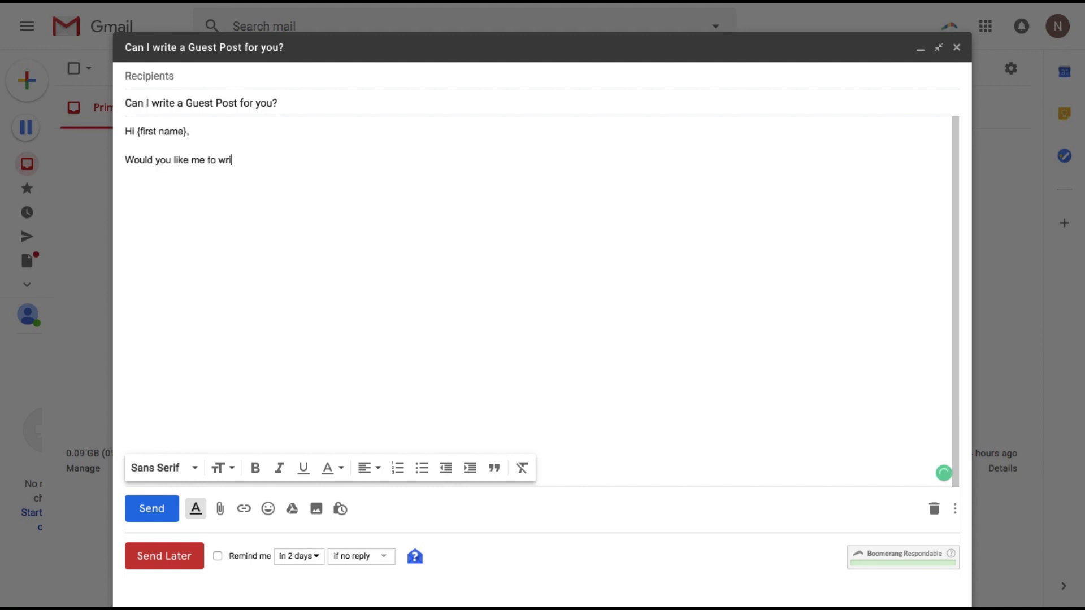
{"action": "type", "text": "te a post for you?"}
{"action": "key", "text": "Return"}
{"action": "type", "text": "Blah blah blah."}
{"action": "key", "text": "Return"}
{"action": "key", "text": "Return"}
{"action": "type", "text": "More blah."}
{"action": "key", "text": "Return"}
{"action": "key", "text": "Return"}
{"action": "type", "text": "Che"}
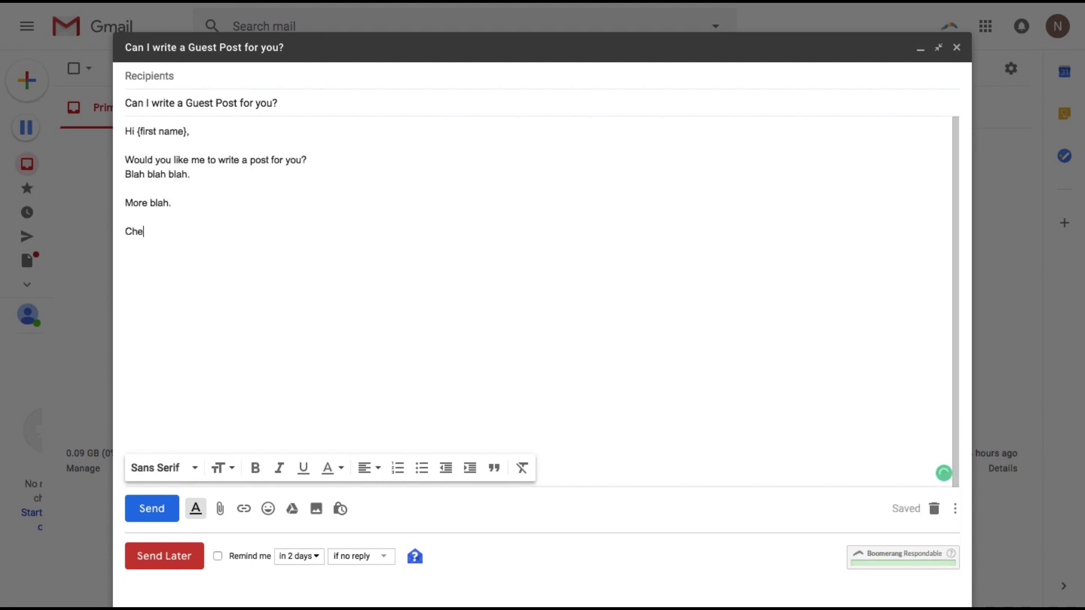
{"action": "type", "text": "ers,"}
{"action": "key", "text": "Return"}
{"action": "type", "text": "Viren Baid"}
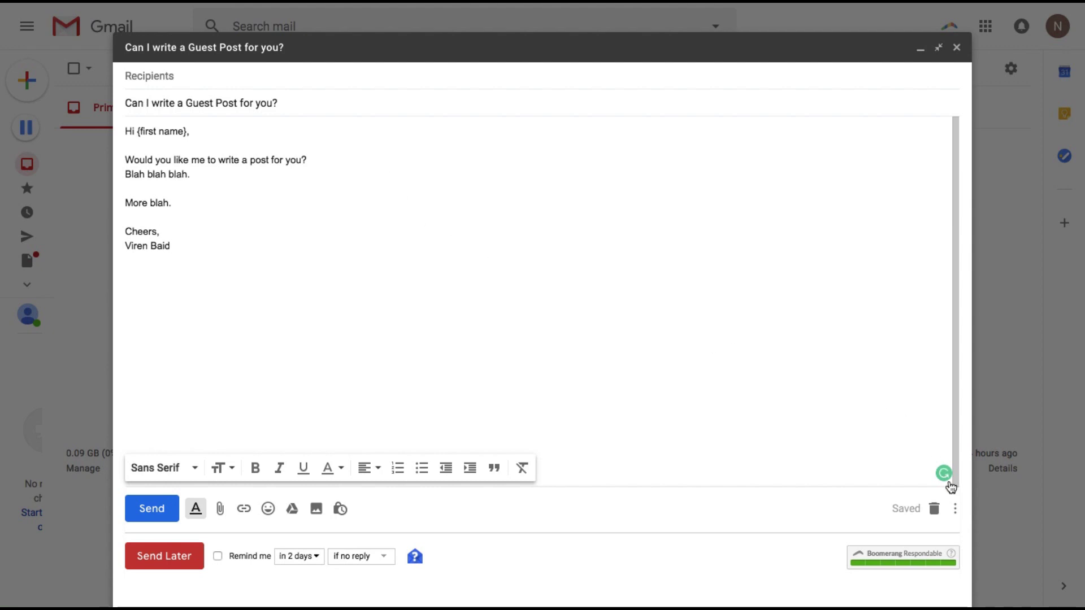
{"action": "left_click", "coordinate": [957, 510]}
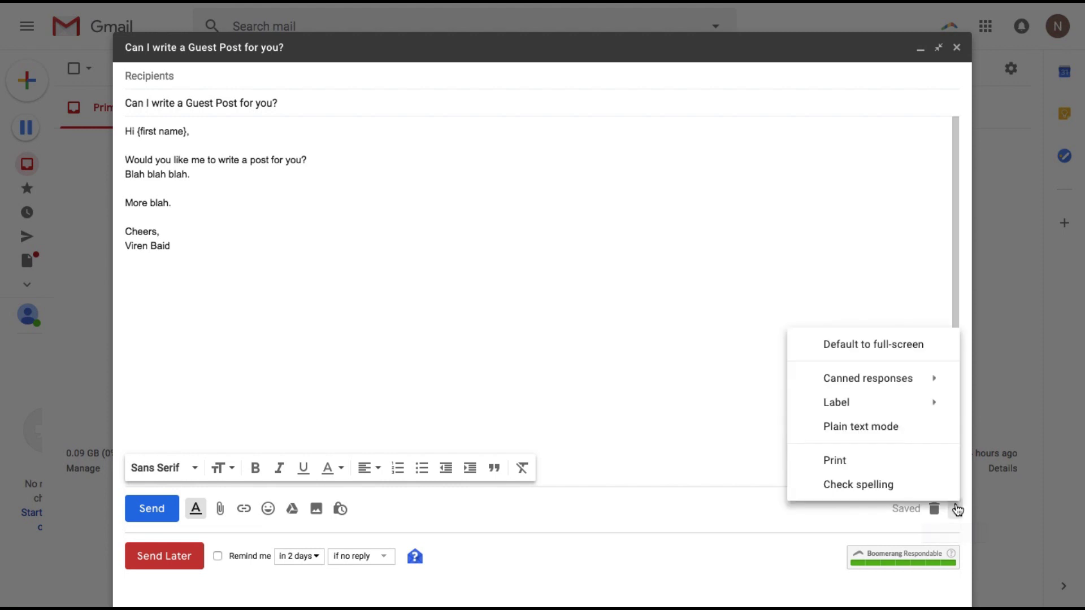
Save the draft as canned response 'Can I write a Guest Post for you?' and discard it
{"action": "mouse_move", "coordinate": [884, 391]}
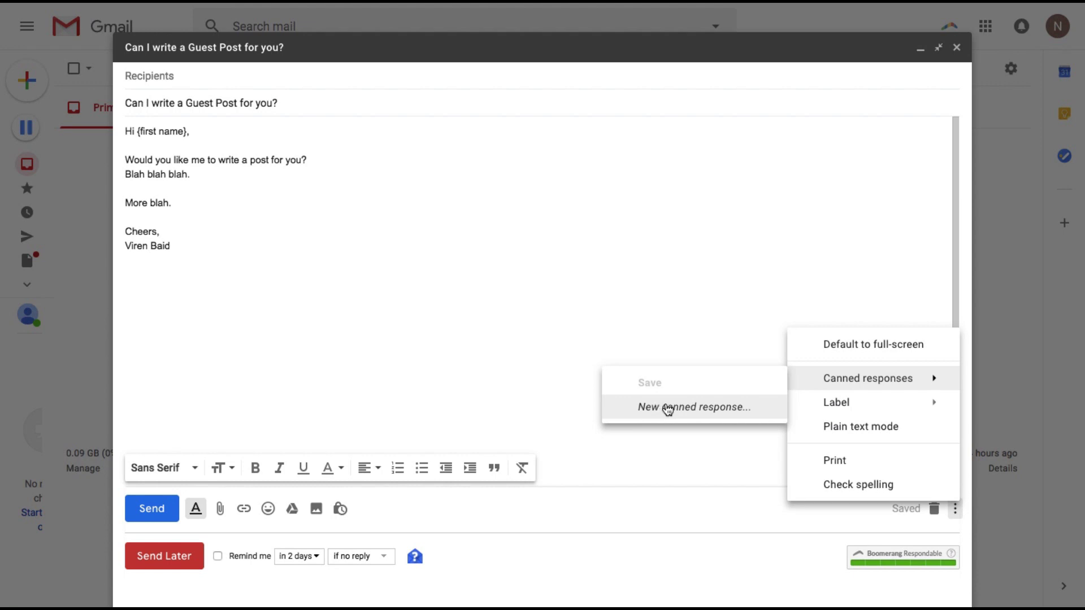
{"action": "left_click", "coordinate": [666, 407]}
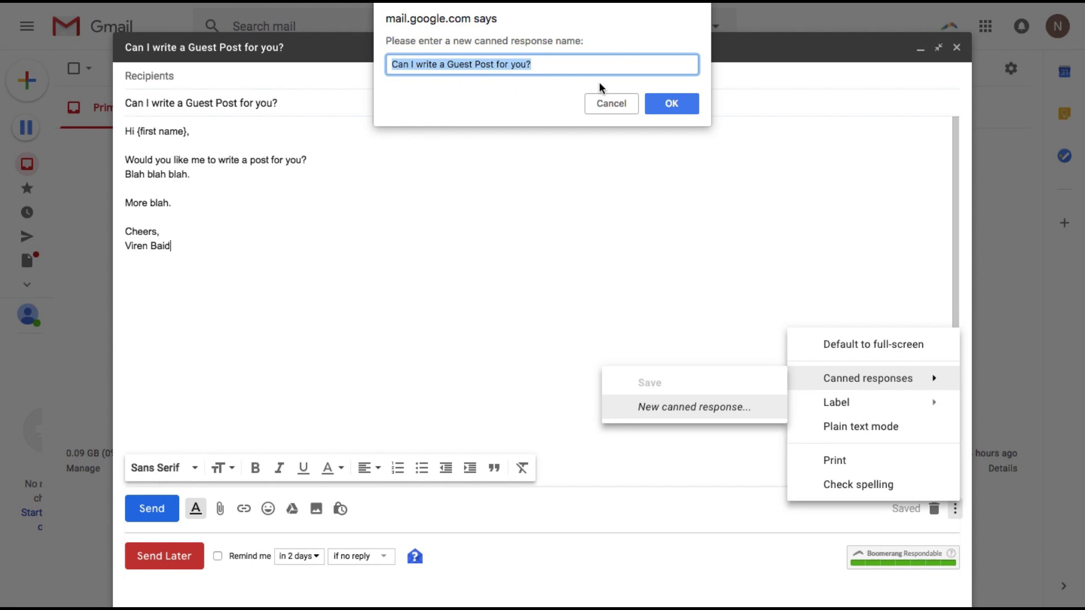
{"action": "left_click", "coordinate": [662, 103]}
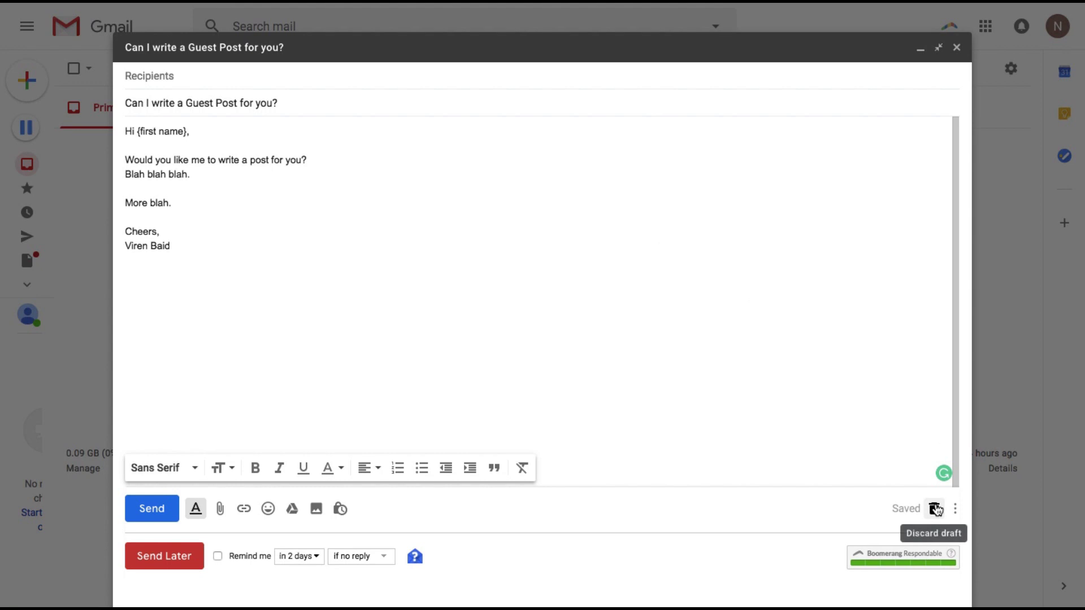
{"action": "left_click", "coordinate": [935, 510]}
Insert the 'Can I write a Guest Post for you?' canned response into a new message
{"action": "left_click", "coordinate": [29, 82]}
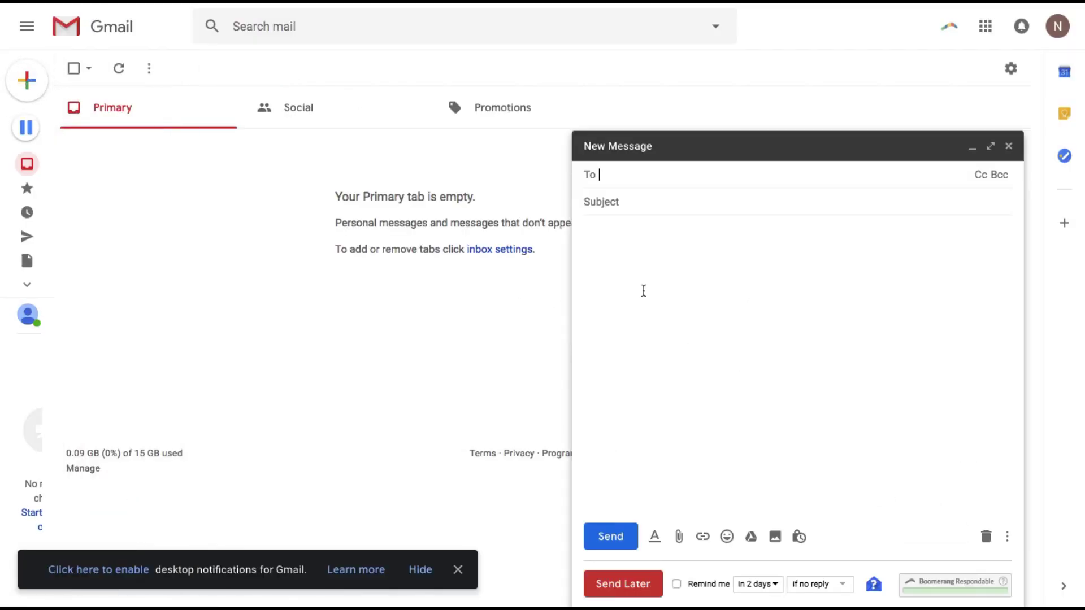
{"action": "left_click", "coordinate": [1008, 536]}
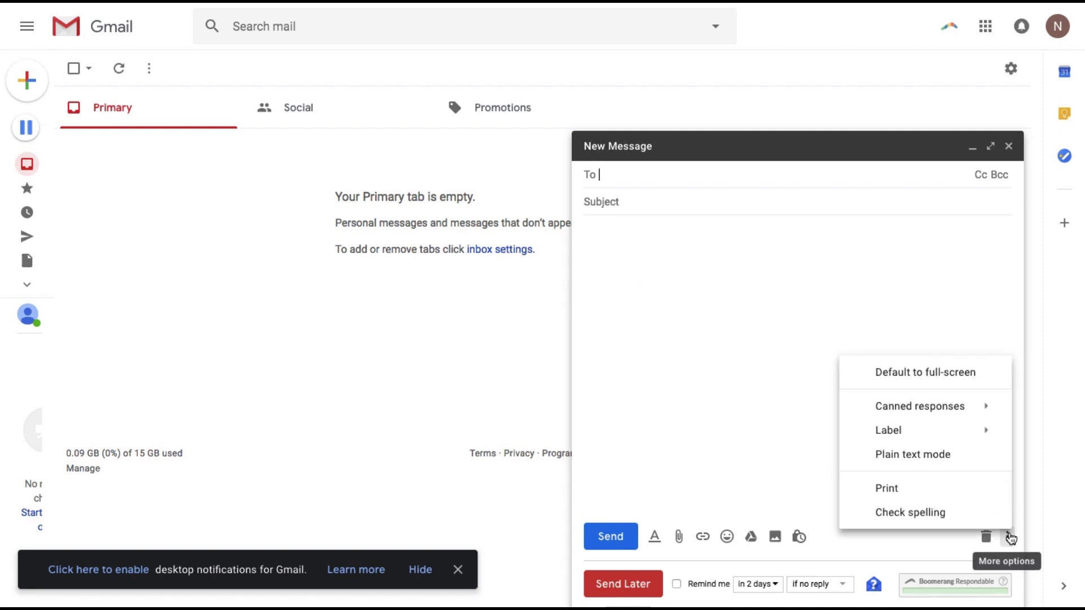
{"action": "mouse_move", "coordinate": [908, 416]}
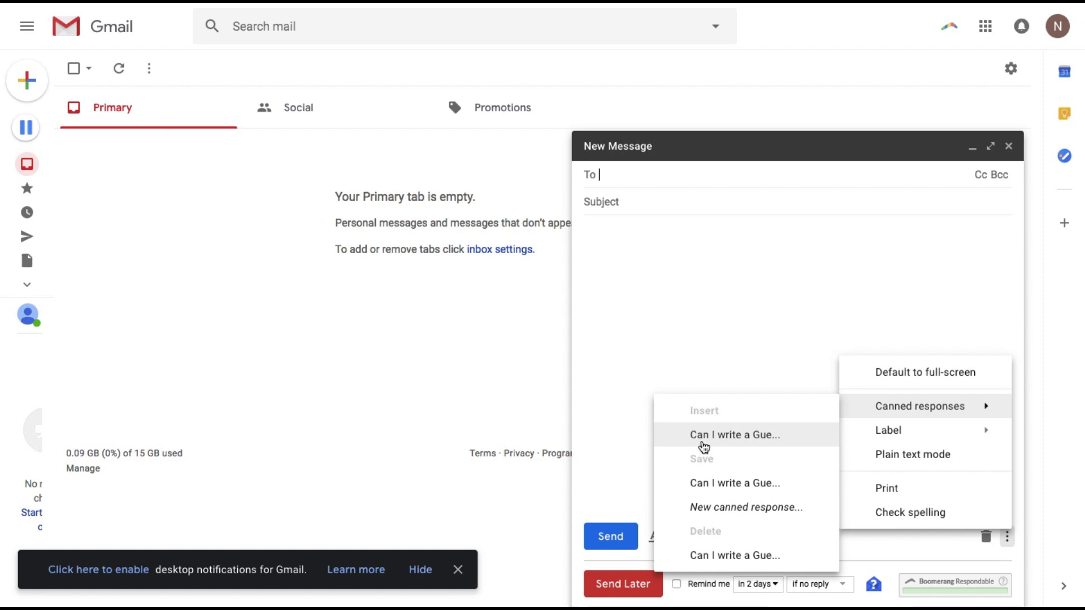
{"action": "left_click", "coordinate": [704, 446]}
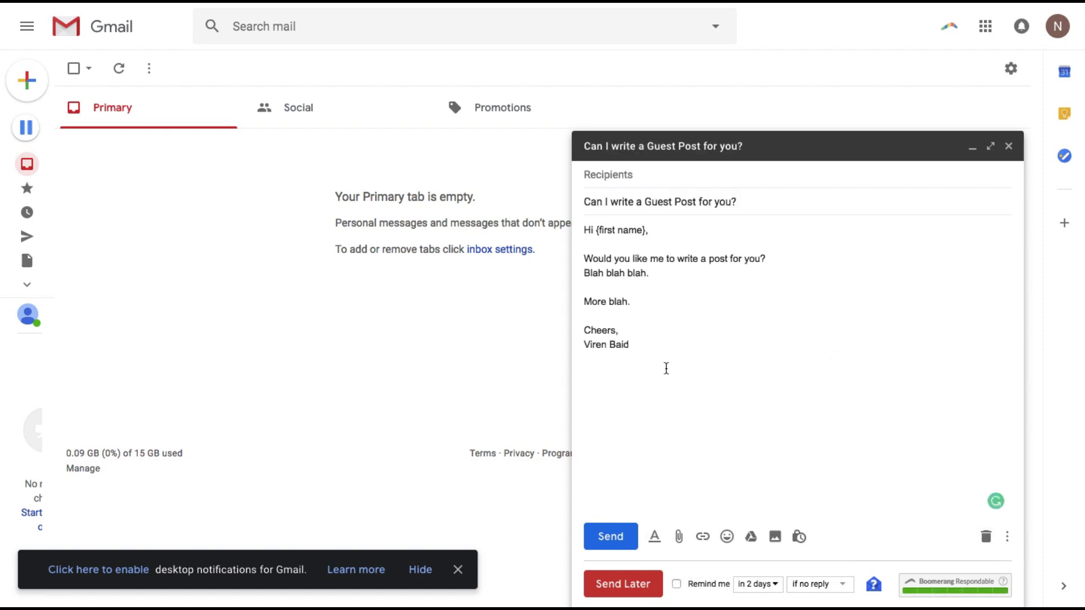
{"action": "left_click", "coordinate": [621, 238]}
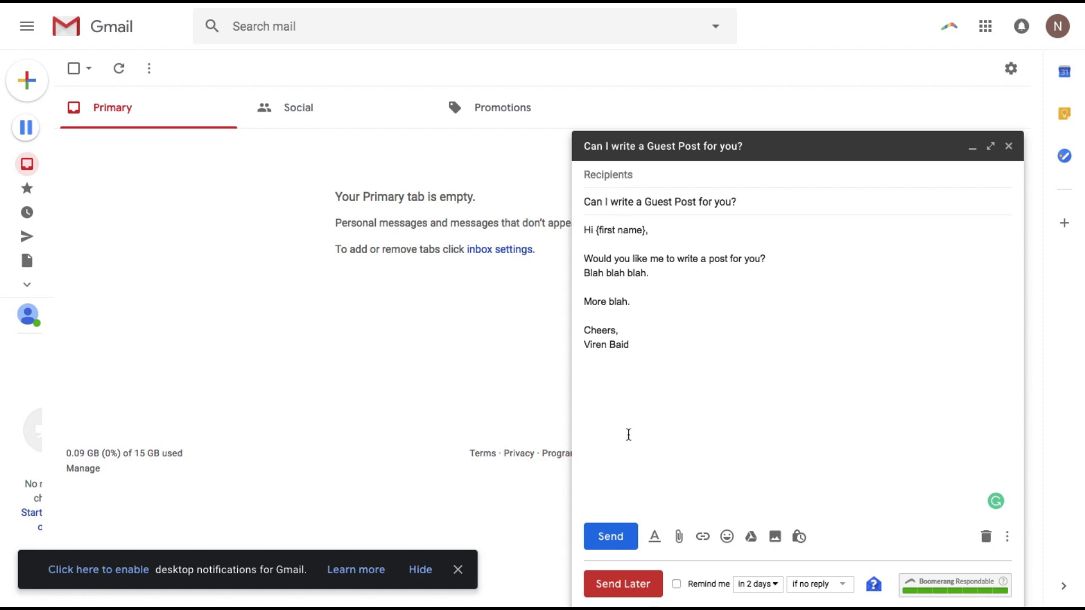